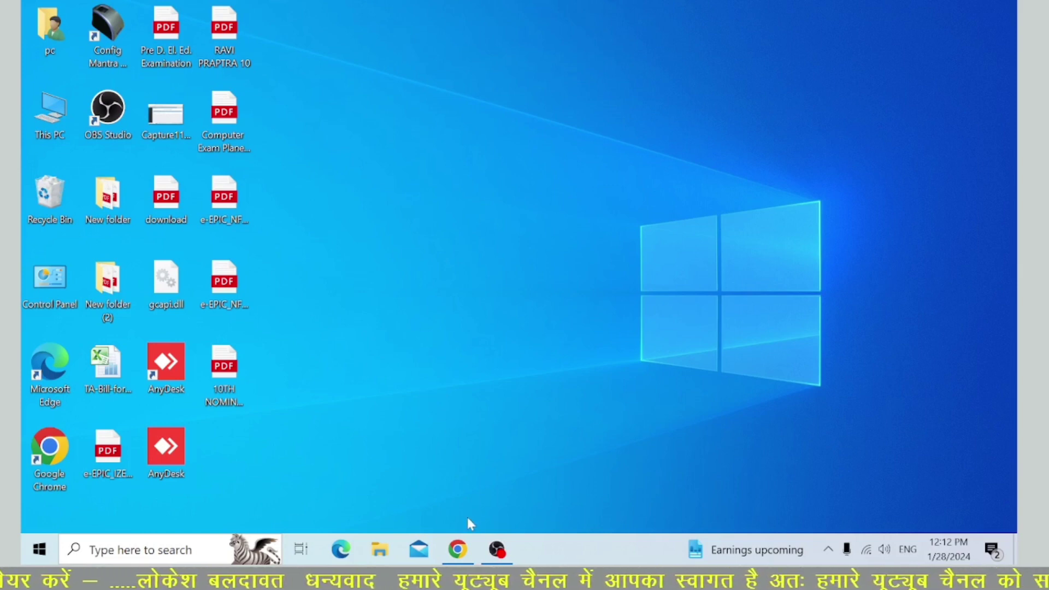
# Step: Switch to Google Chrome, open a new blank tab and close the existing Rajasthan Single Sign On tab
pyautogui.rightClick(454, 554)
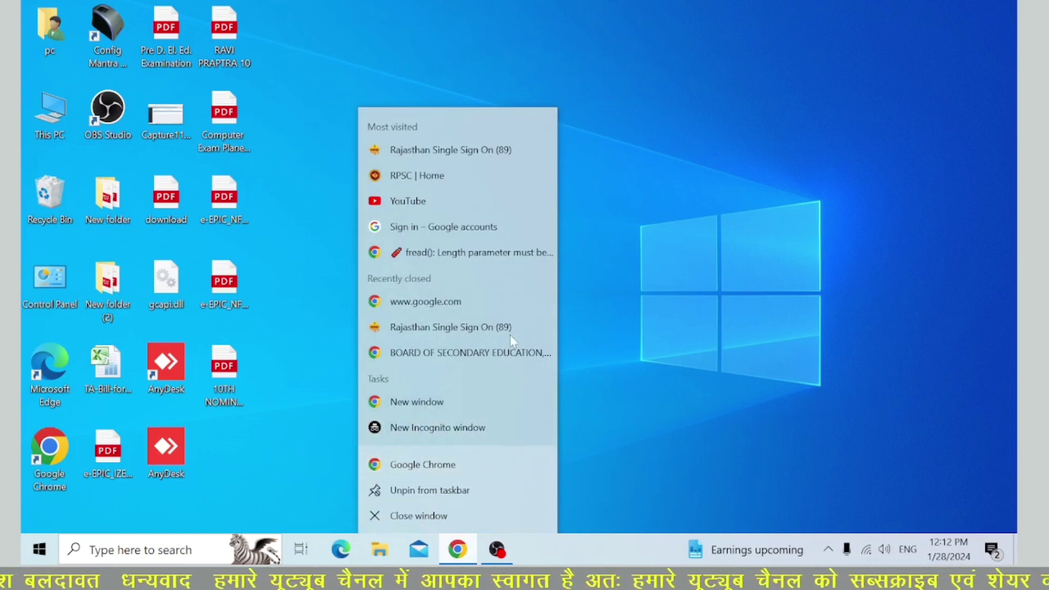
pyautogui.click(645, 276)
pyautogui.click(455, 551)
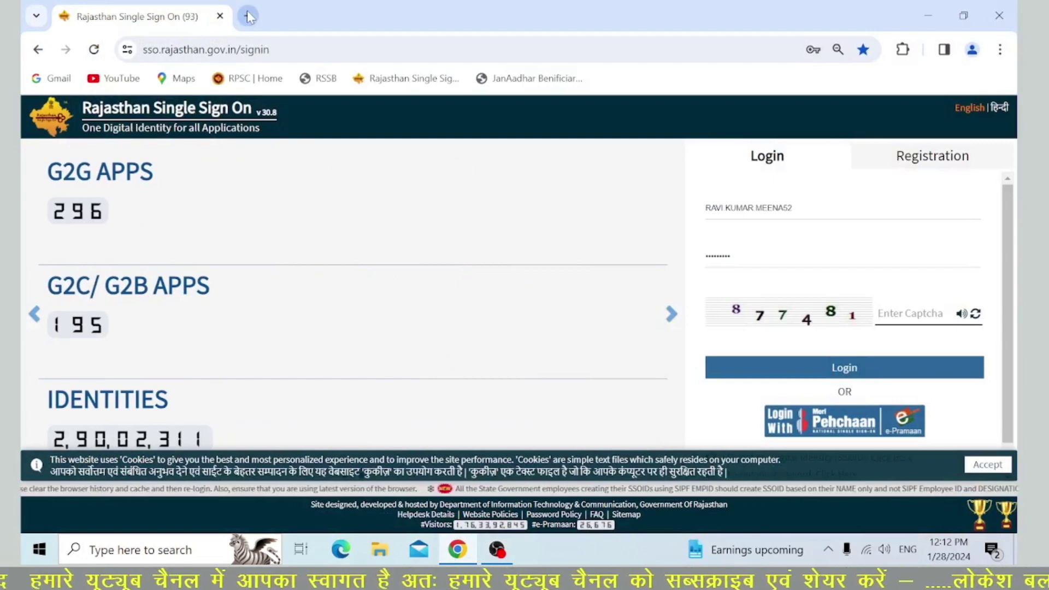
pyautogui.hotkey('ctrl', 't')
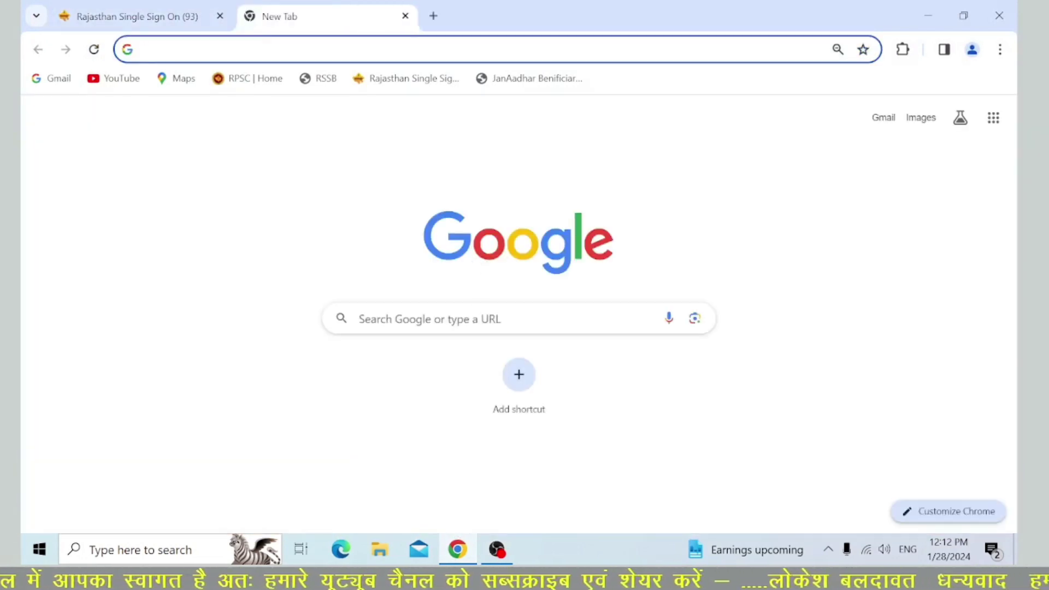
pyautogui.click(220, 16)
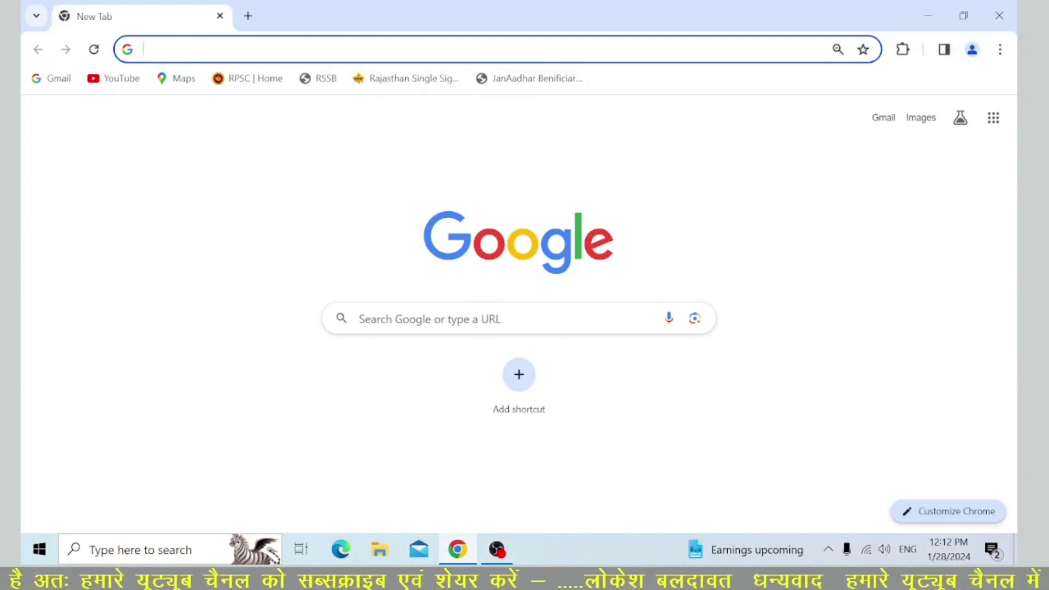
# Step: Search Google for "ssoid" and open the Rajasthan Single Sign On site from the results
pyautogui.click(481, 319)
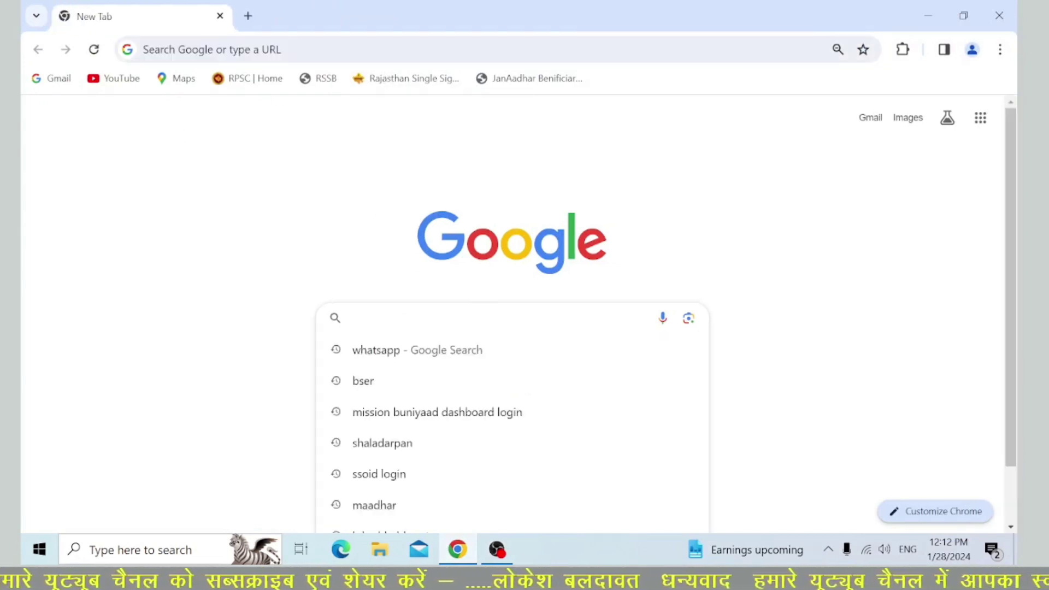
pyautogui.write('ssoid')
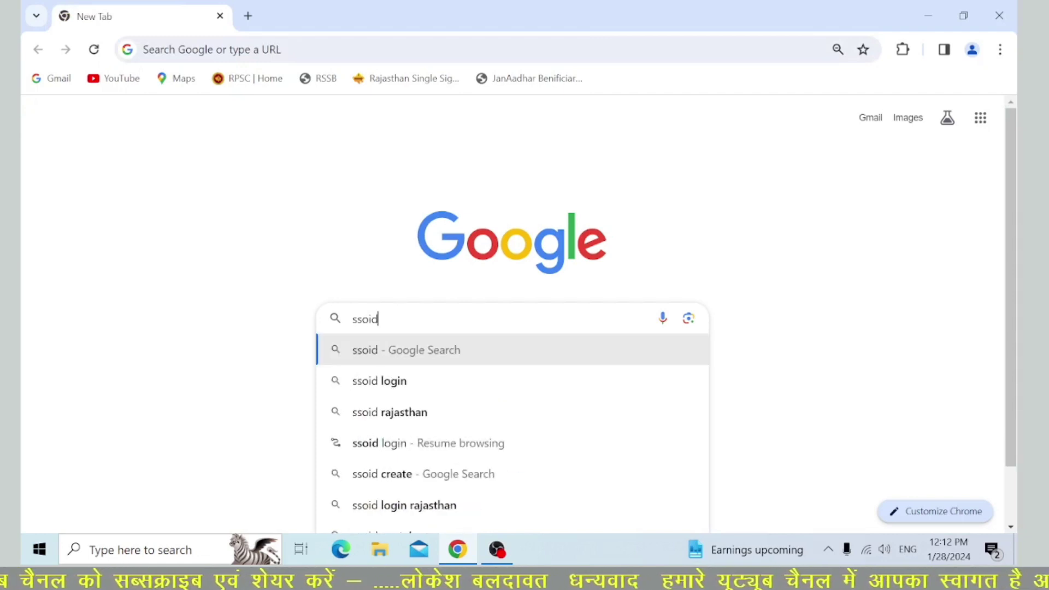
pyautogui.press('Return')
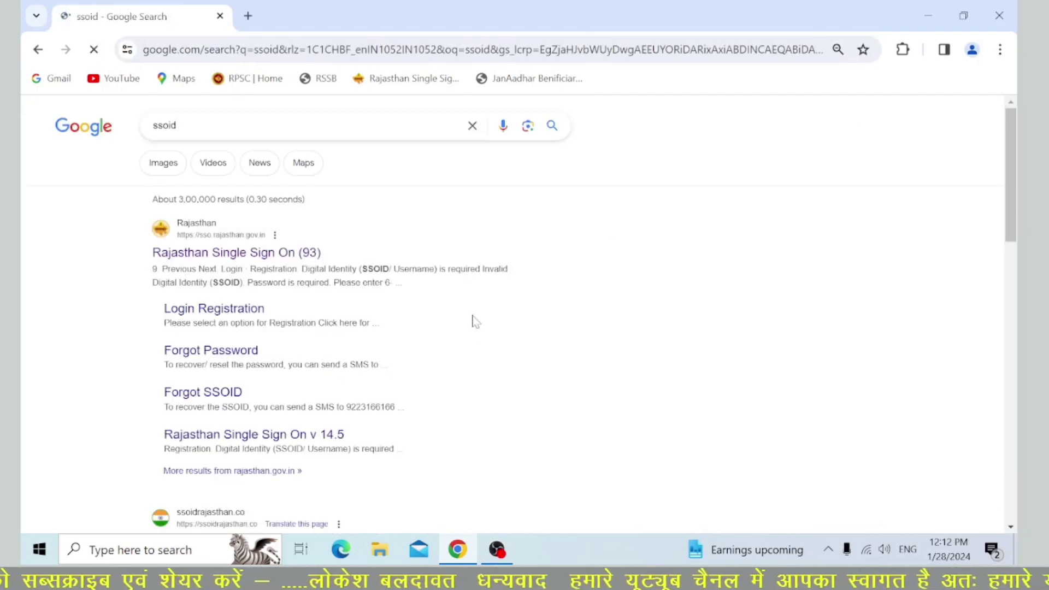
pyautogui.click(302, 259)
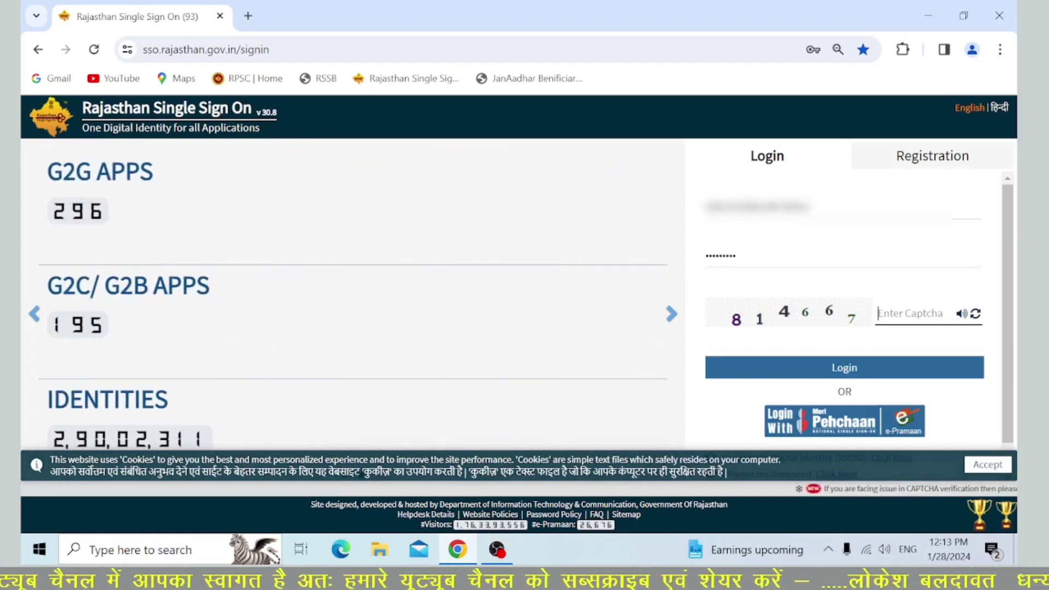
# Step: Enter the displayed captcha code and log in to Rajasthan Single Sign On with the prefilled credentials
pyautogui.write('81')
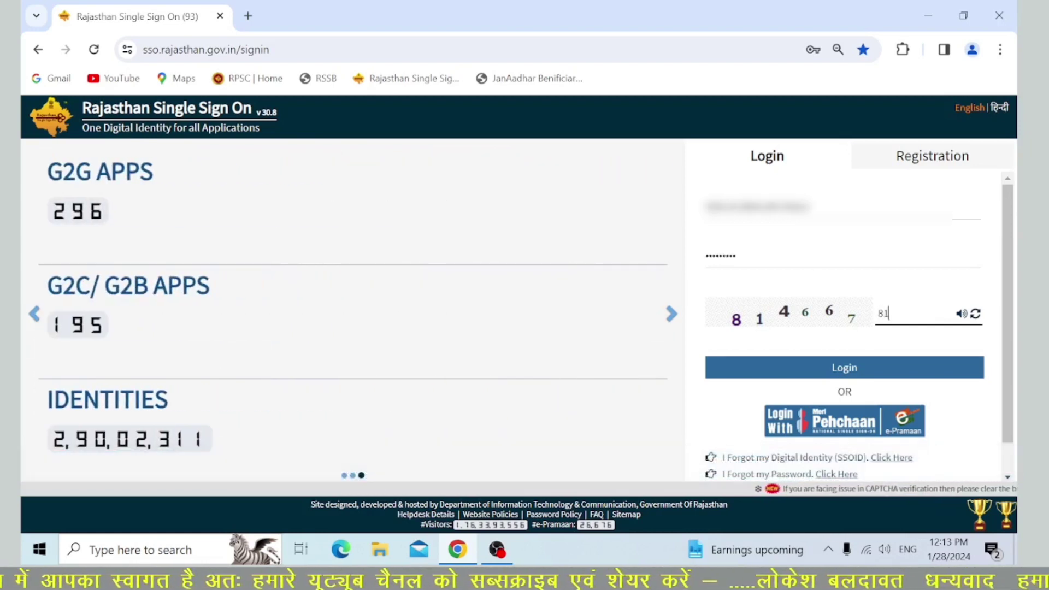
pyautogui.write('46')
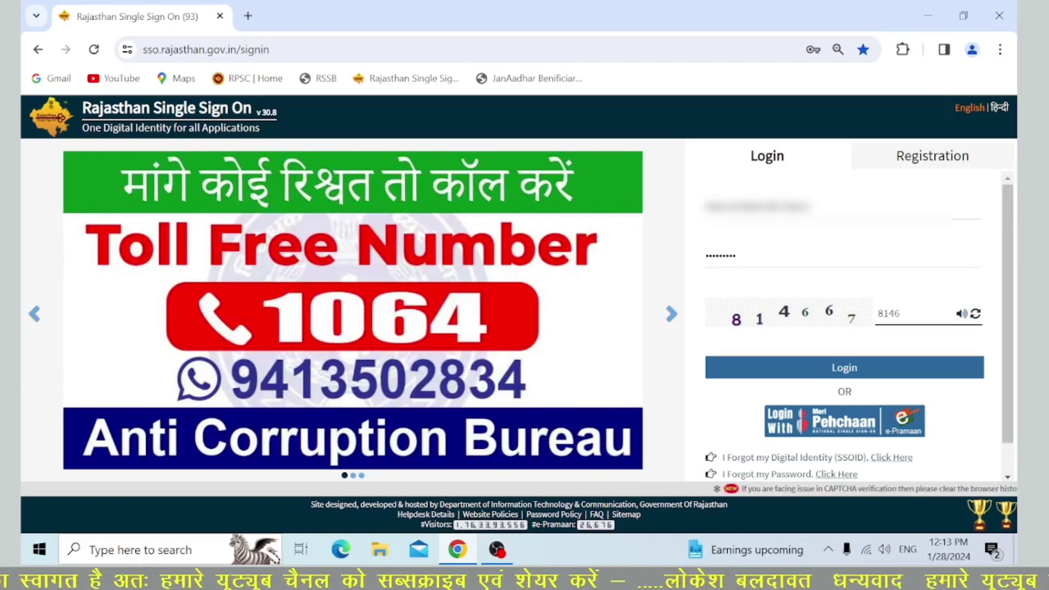
pyautogui.write('67')
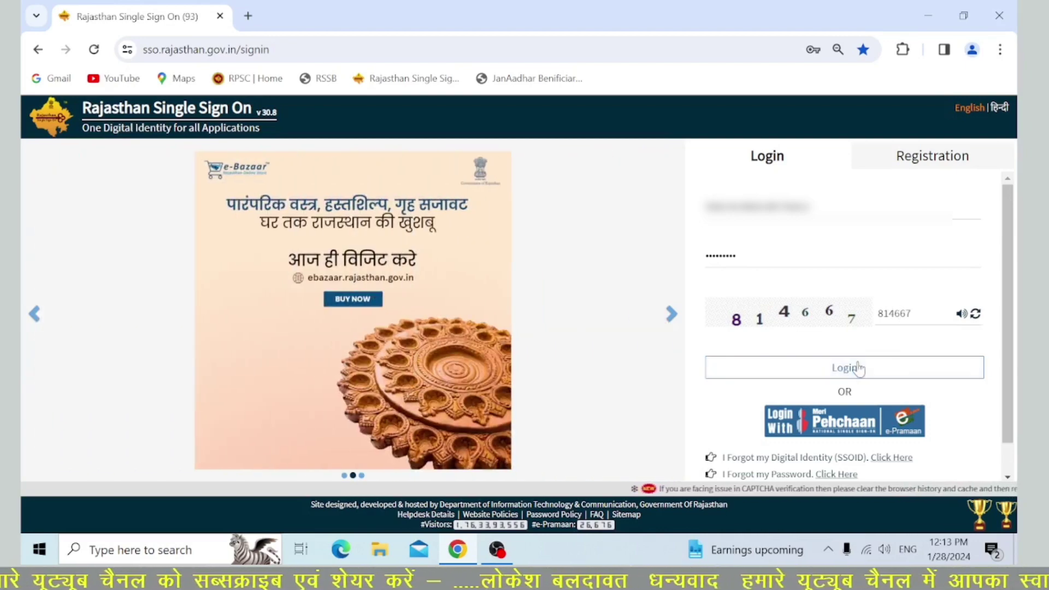
pyautogui.click(858, 368)
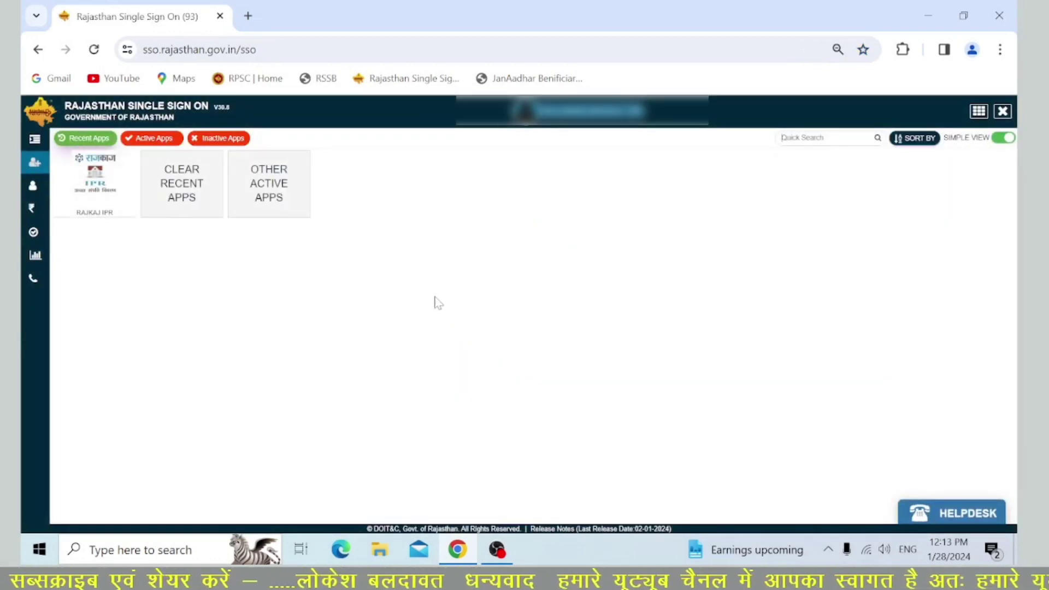
# Step: Show the other active apps and open the RAJKAJ IPR application
pyautogui.click(278, 211)
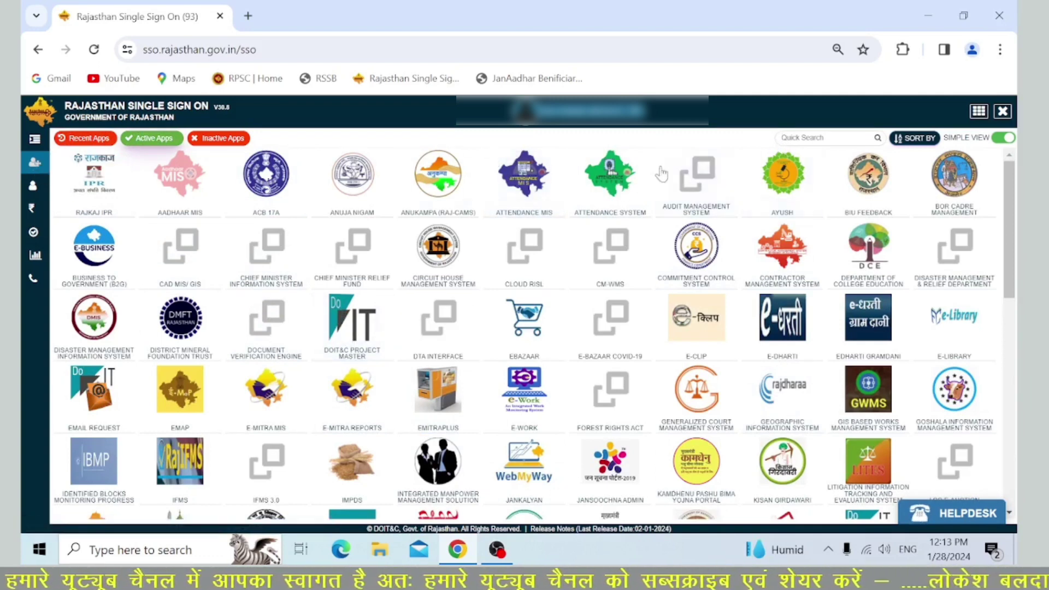
pyautogui.click(94, 195)
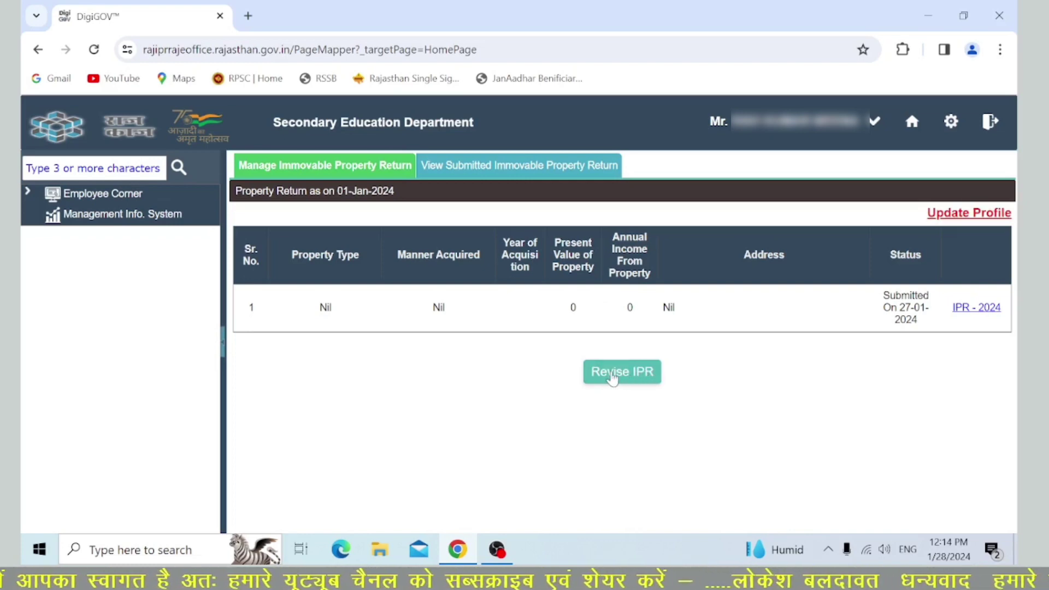
# Step: Start revising the submitted IPR and decline the confirmation to submit a revised return
pyautogui.click(613, 376)
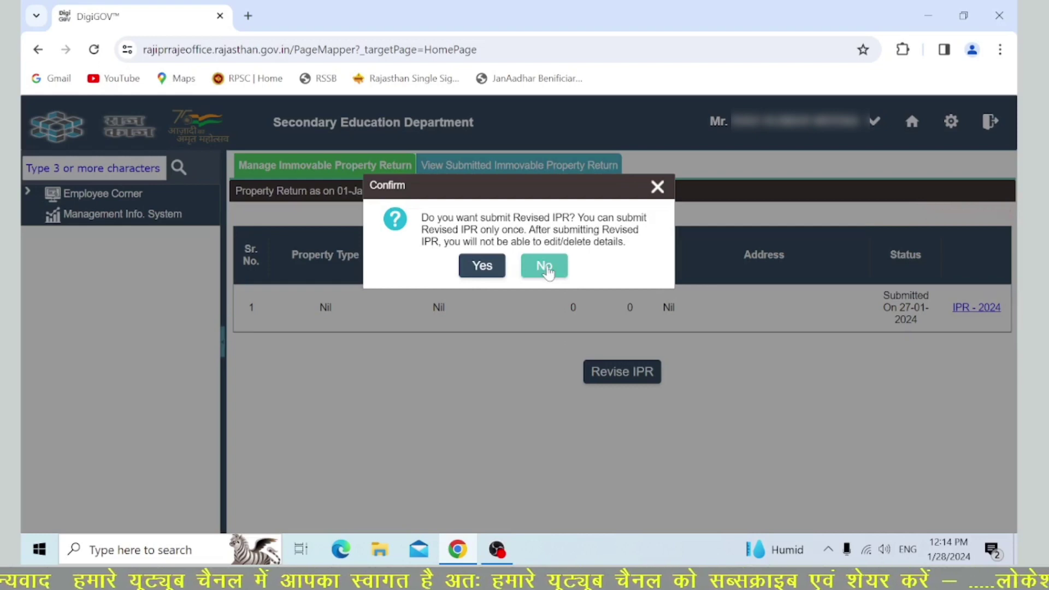
pyautogui.click(546, 268)
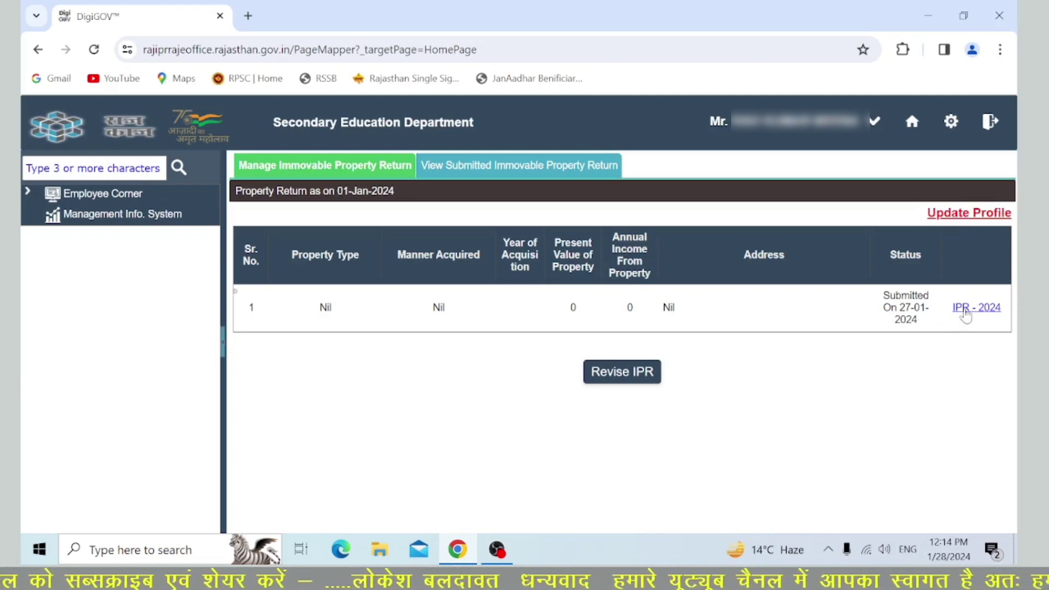
# Step: Download the submitted IPR - 2024 to the Desktop as the PDF "Property Return IPR-1" and open it, dismissing the Acrobat prompt
pyautogui.click(966, 310)
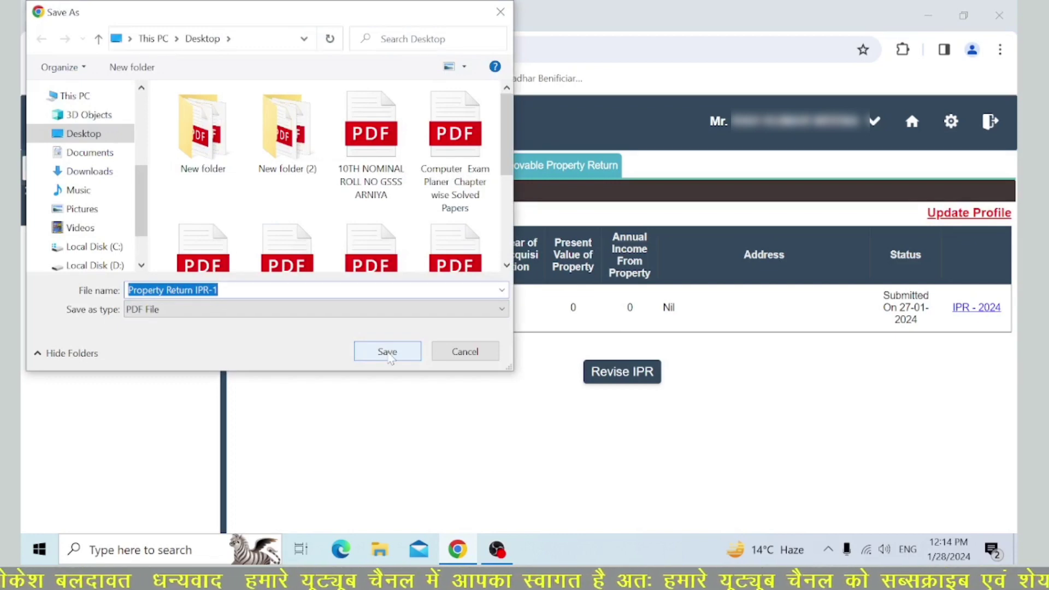
pyautogui.click(387, 352)
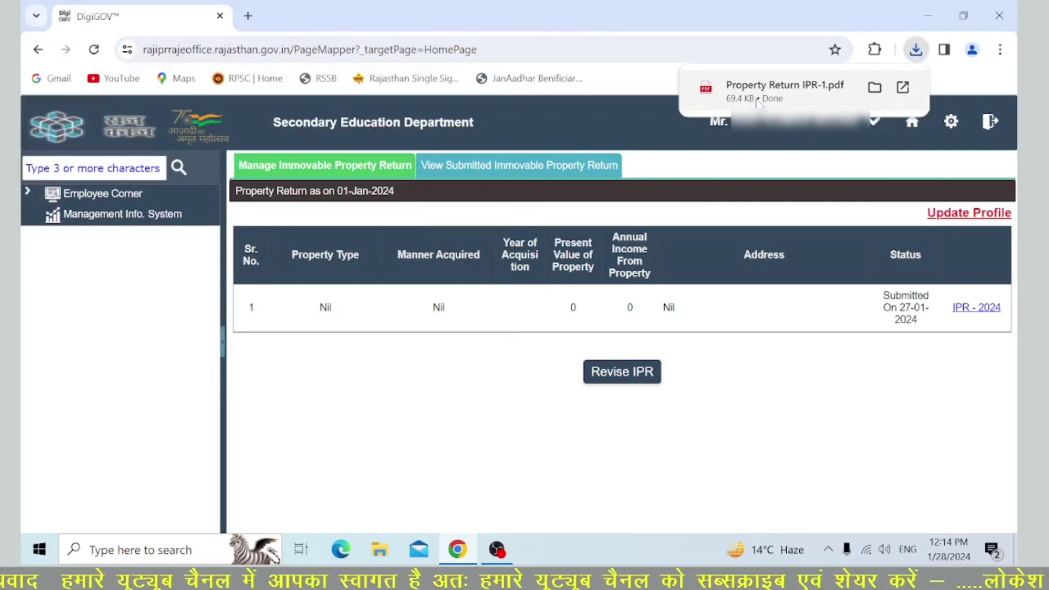
pyautogui.click(759, 102)
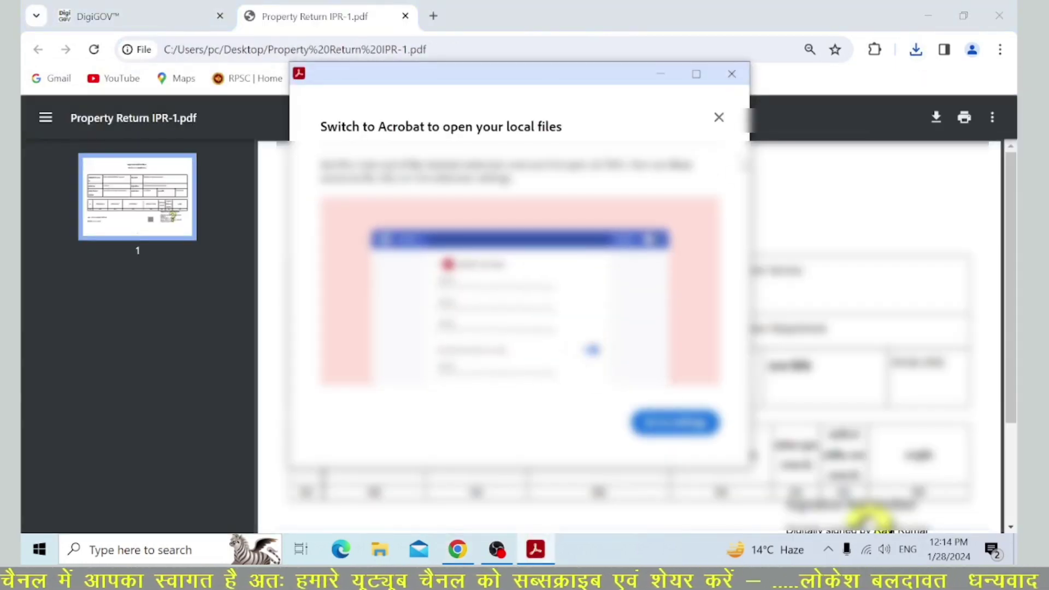
pyautogui.click(718, 119)
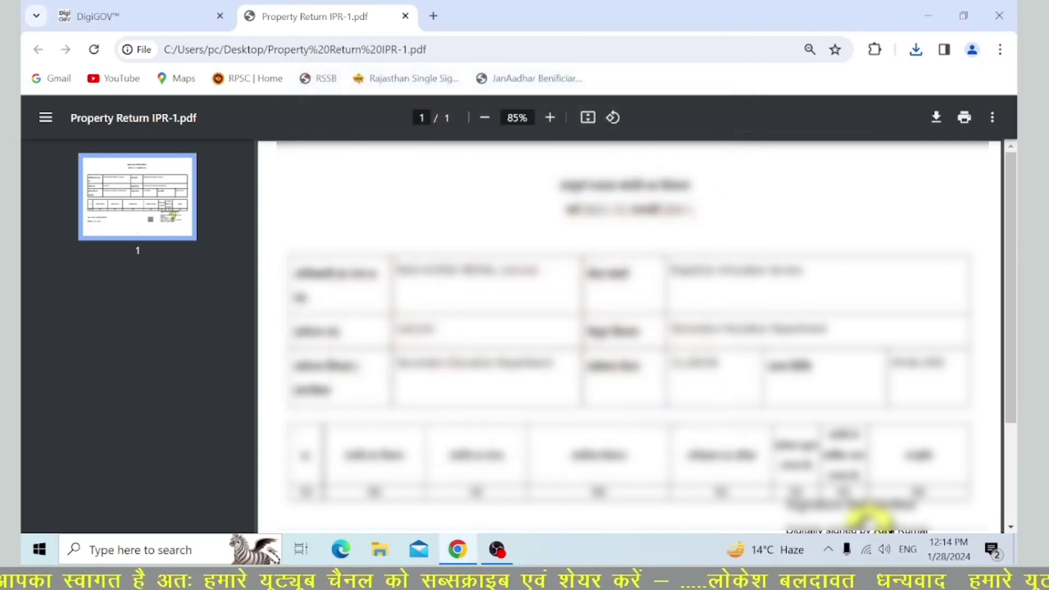
# Step: Examine the property return PDF down to its signature block at 75% zoom, and close the document
pyautogui.scroll(-1, 629, 336)
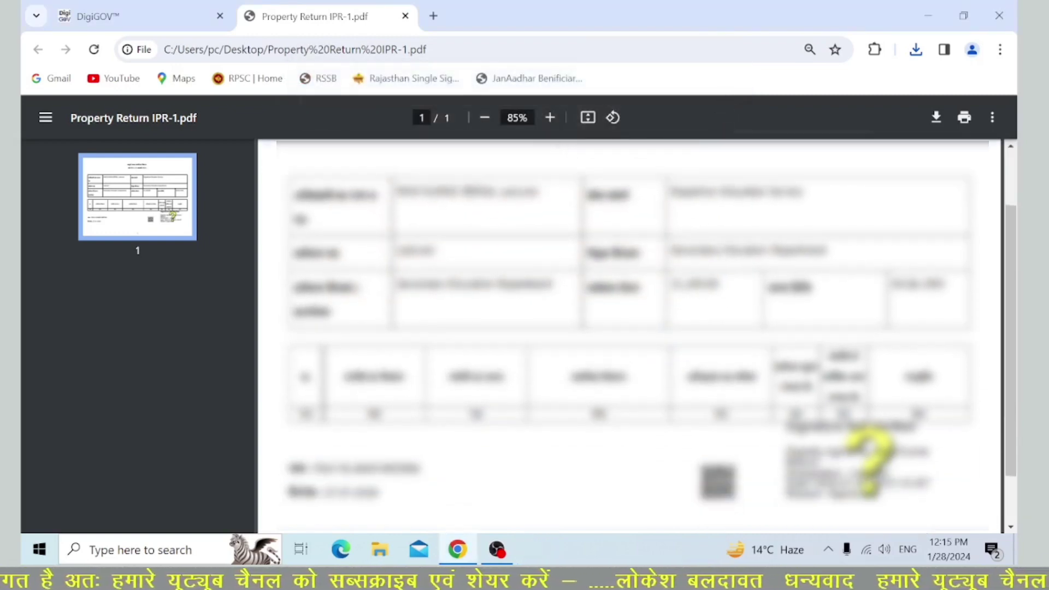
pyautogui.click(999, 50)
pyautogui.click(894, 354)
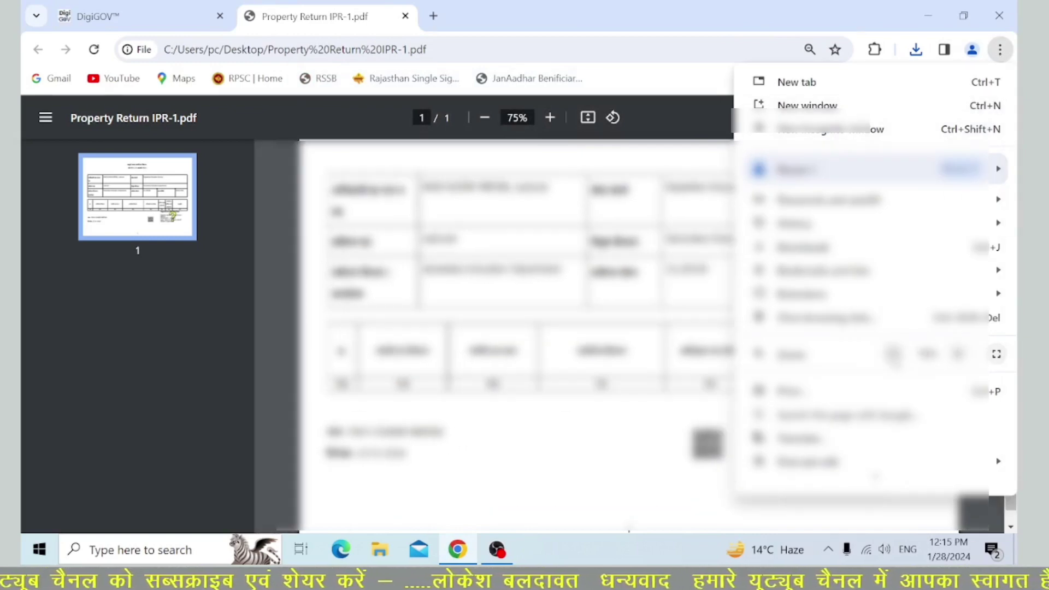
pyautogui.press('Escape')
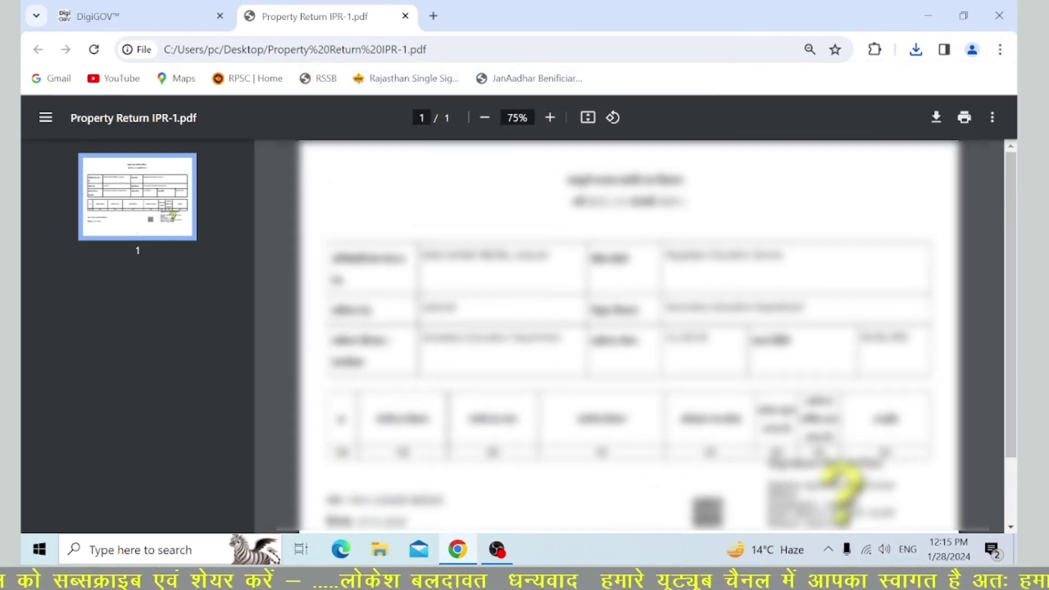
pyautogui.scroll(-1, 629, 333)
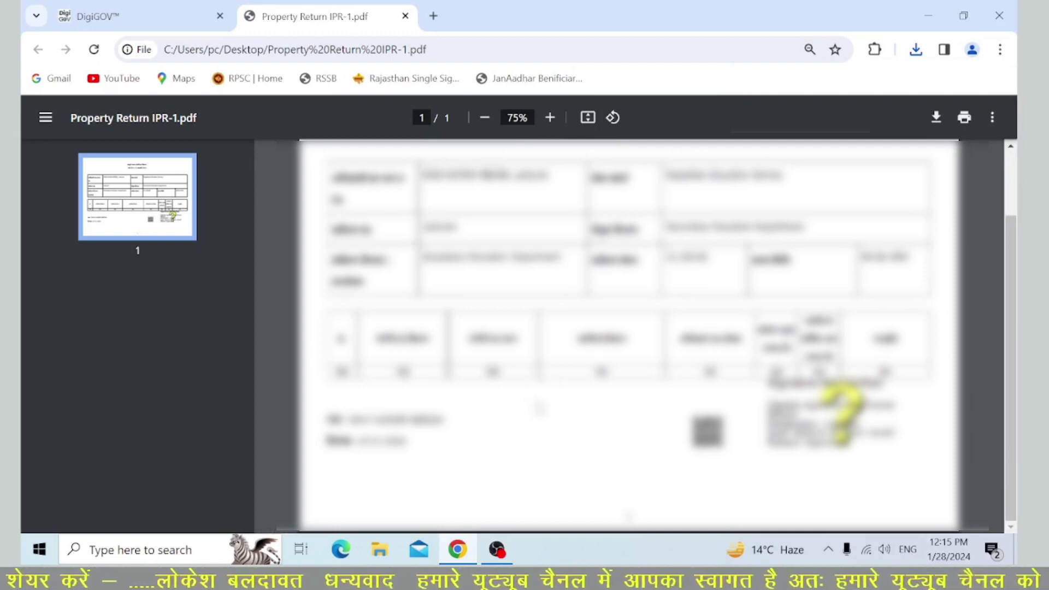
pyautogui.scroll(3, 629, 333)
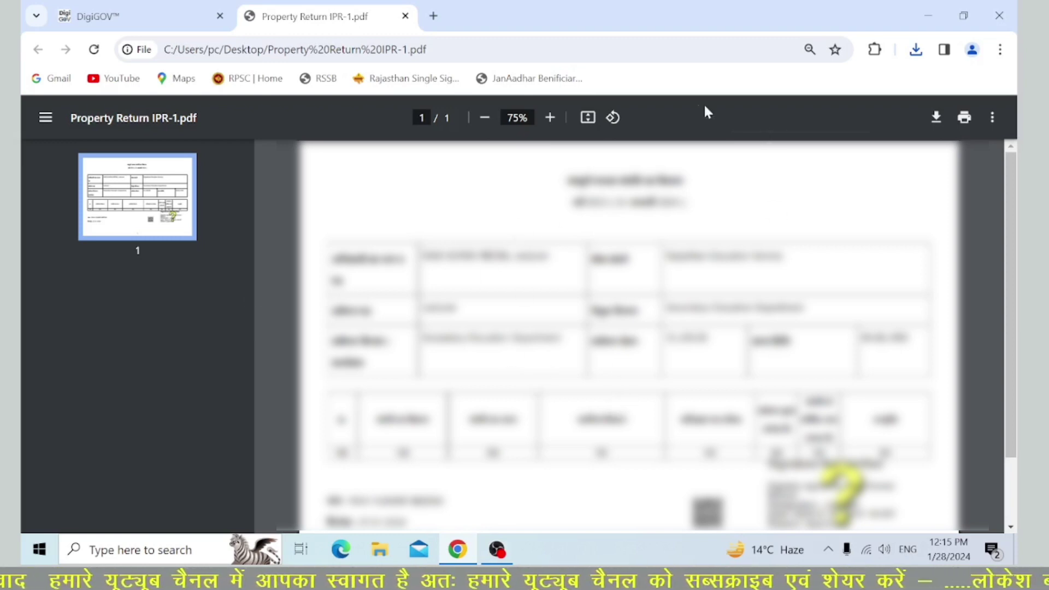
pyautogui.click(406, 15)
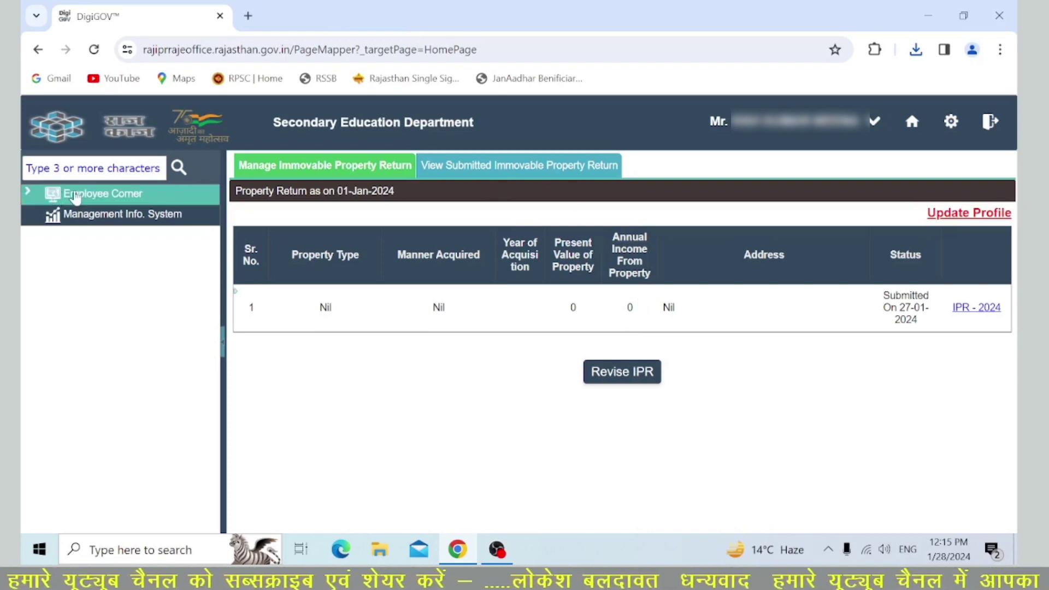
# Step: Open IPR under Employee Corner and search the submitted immovable property returns for submission year 2024
pyautogui.click(50, 195)
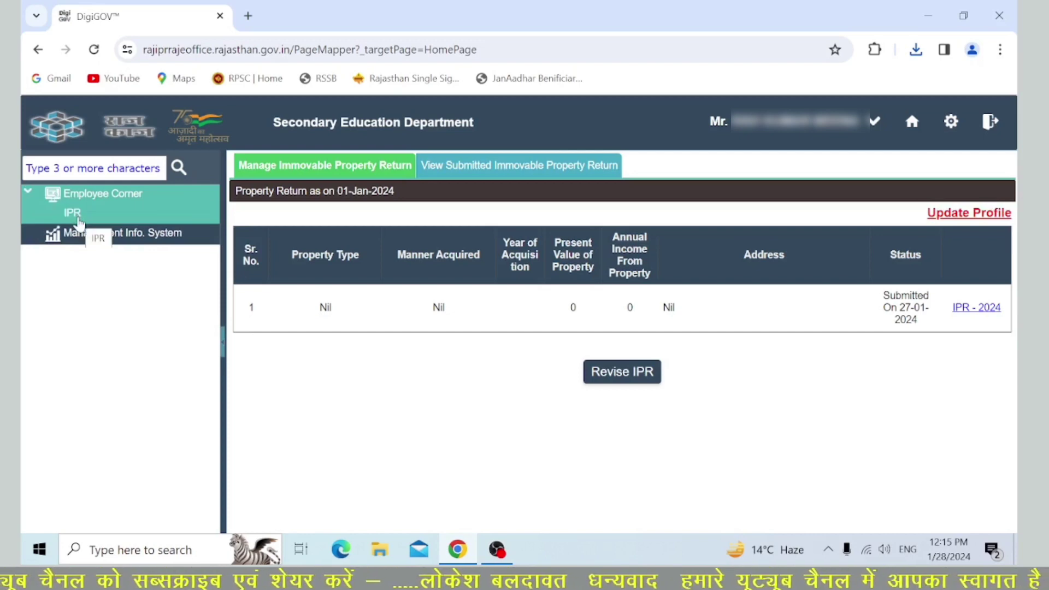
pyautogui.click(77, 214)
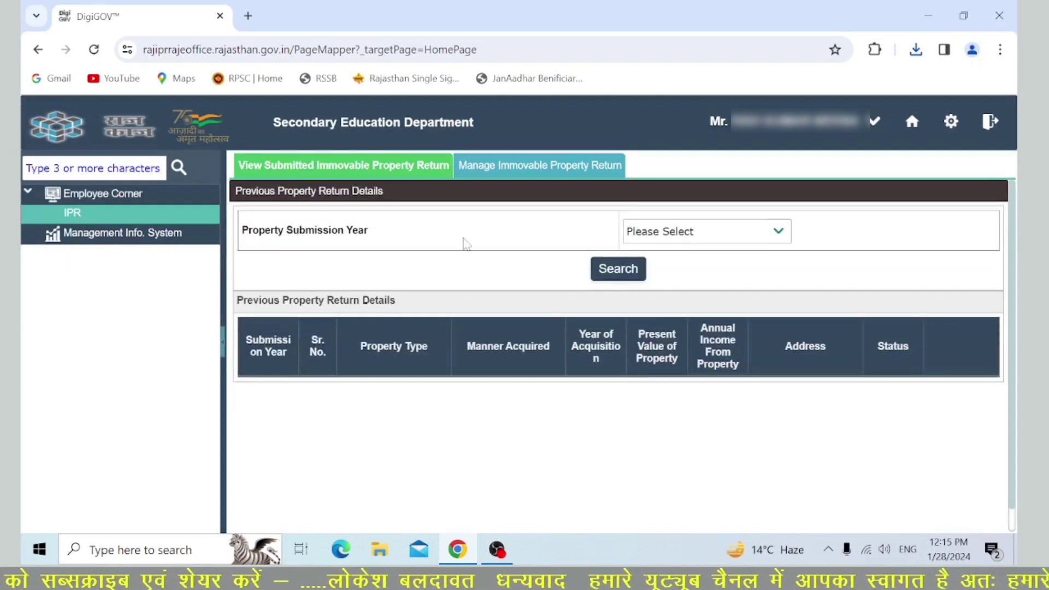
pyautogui.click(677, 231)
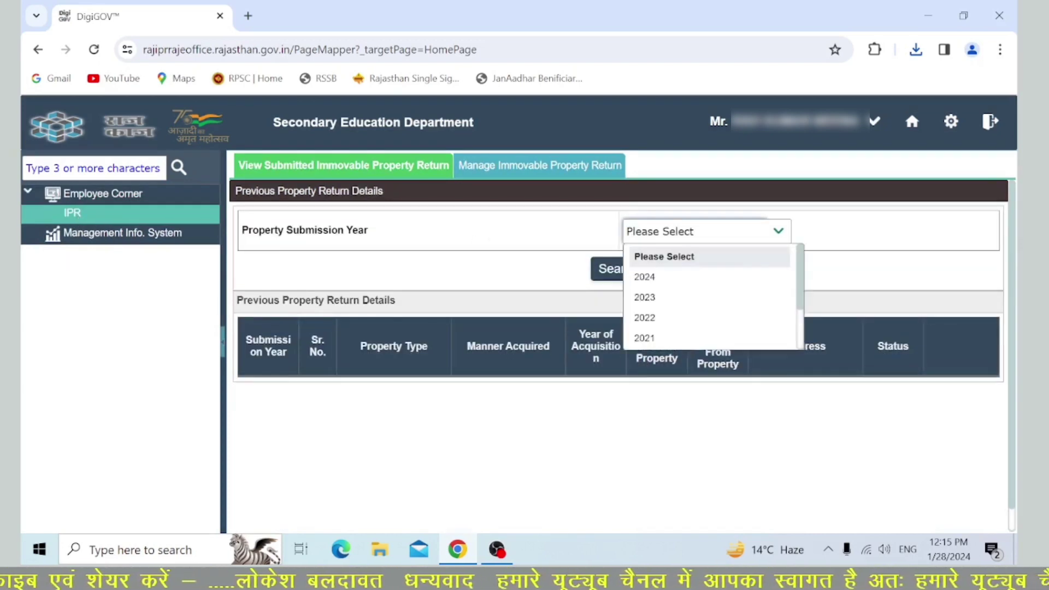
pyautogui.click(659, 283)
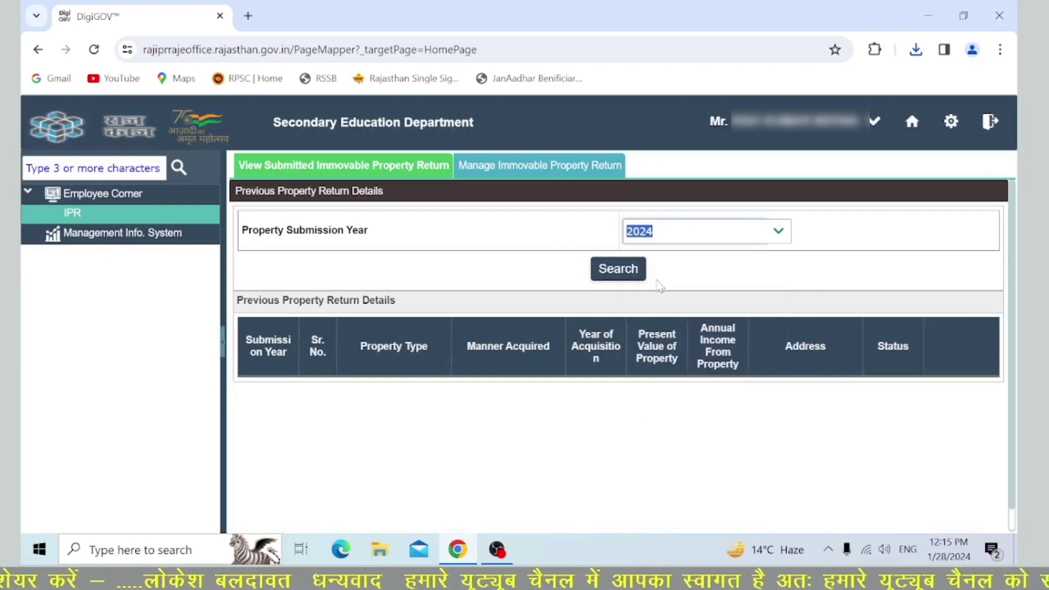
pyautogui.click(626, 270)
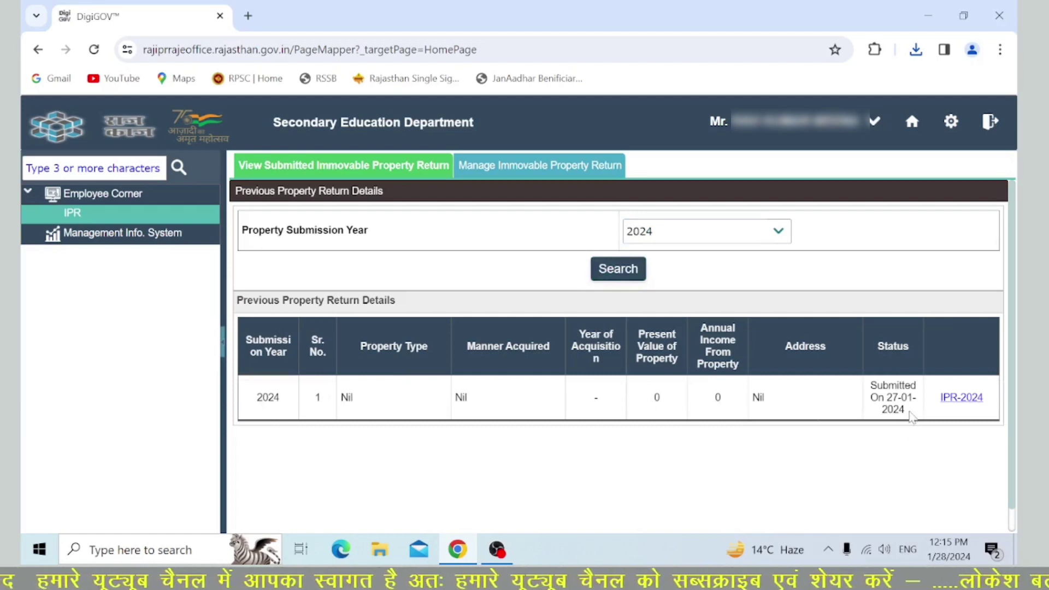
# Step: Log out of the IPR portal and confirm the logout
pyautogui.click(951, 125)
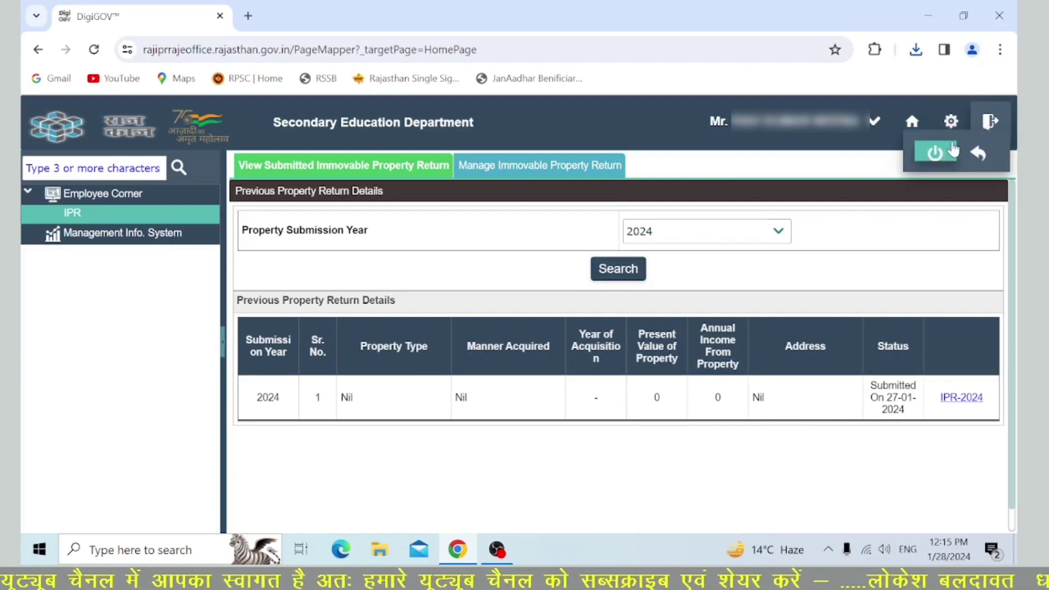
pyautogui.click(954, 134)
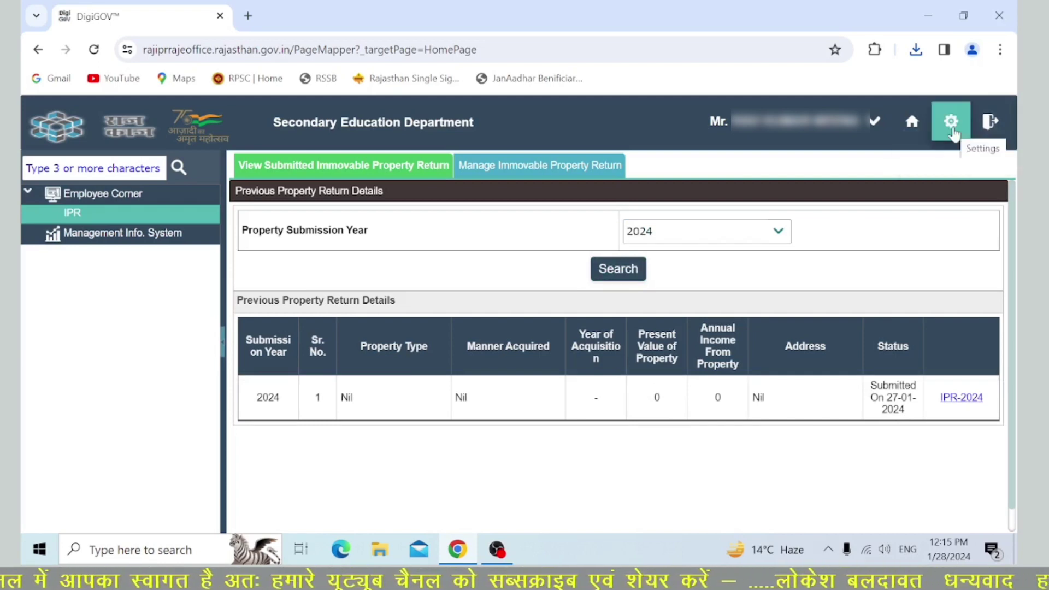
pyautogui.moveTo(990, 123)
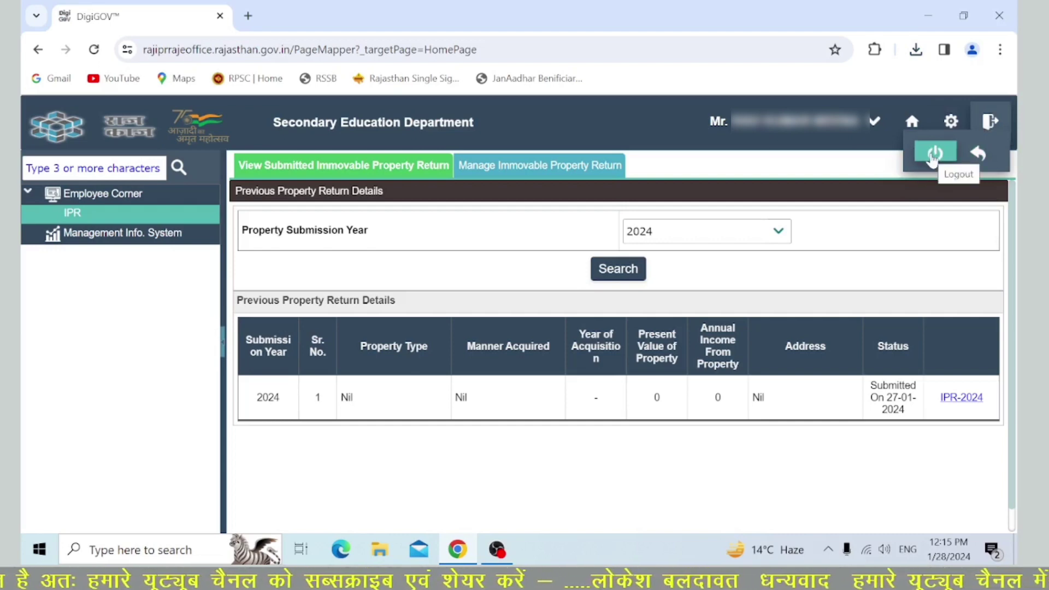
pyautogui.click(934, 154)
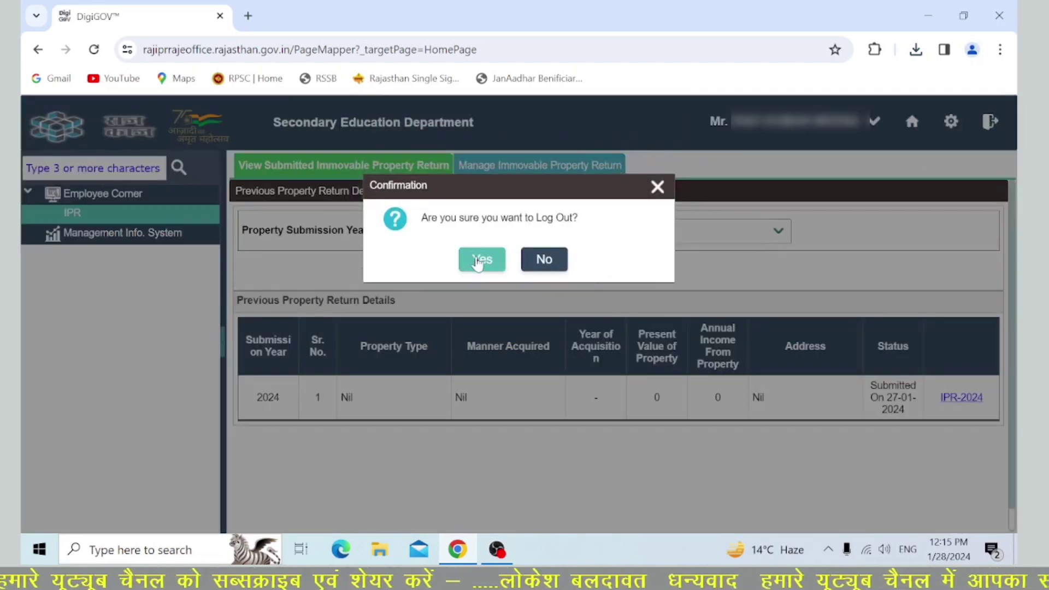
pyautogui.click(478, 263)
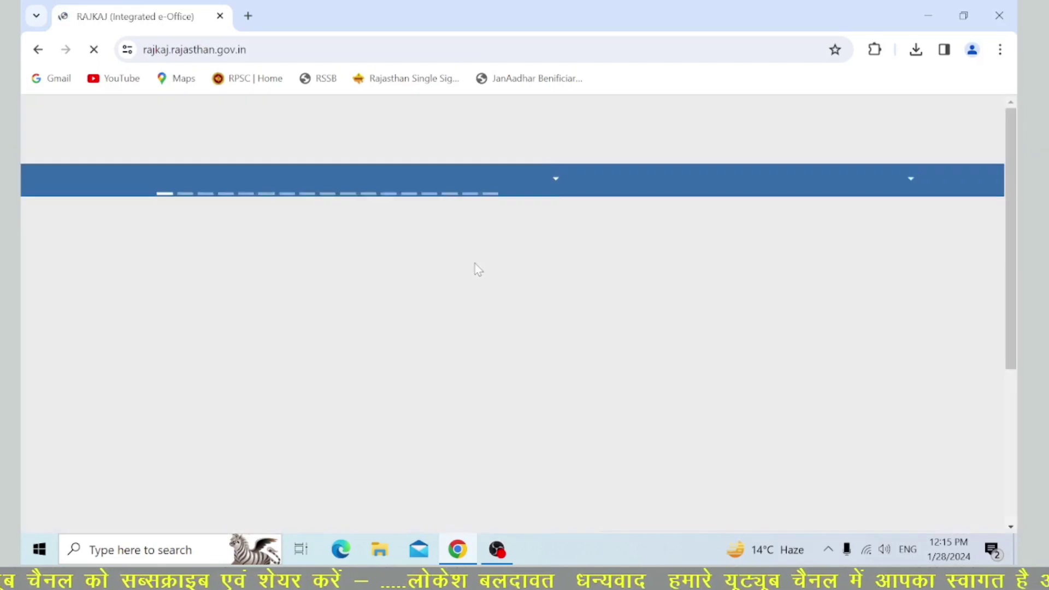